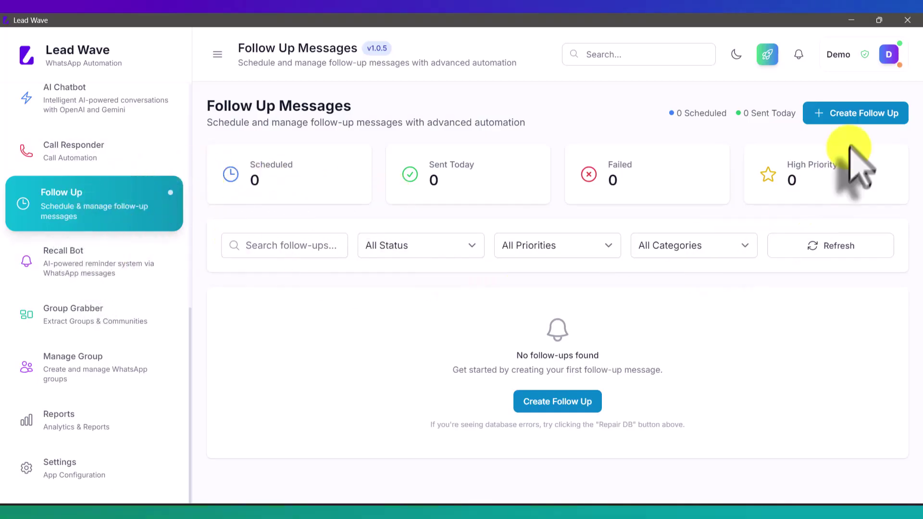
Confirm the Test WhatsApp device is connected on the Devices page, then reopen the Create Follow Up form.
{"action": "left_click", "coordinate": [851, 115]}
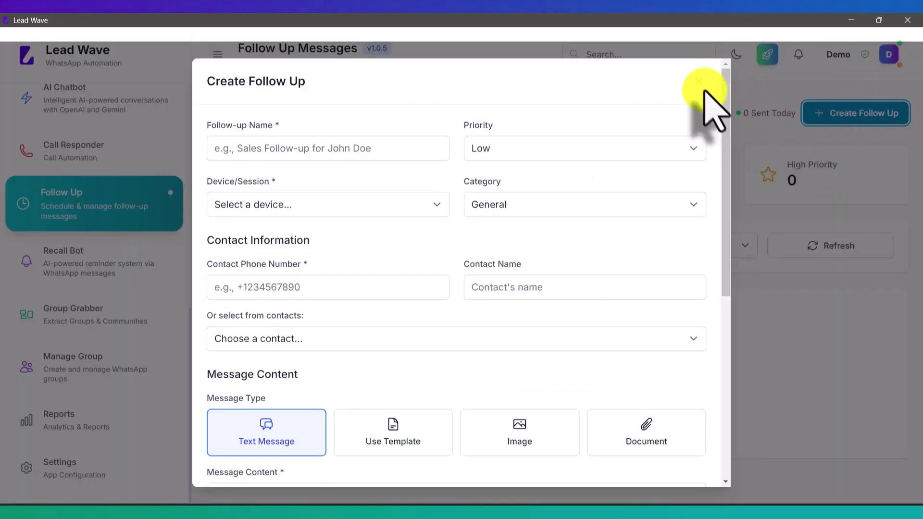
{"action": "left_click", "coordinate": [697, 83]}
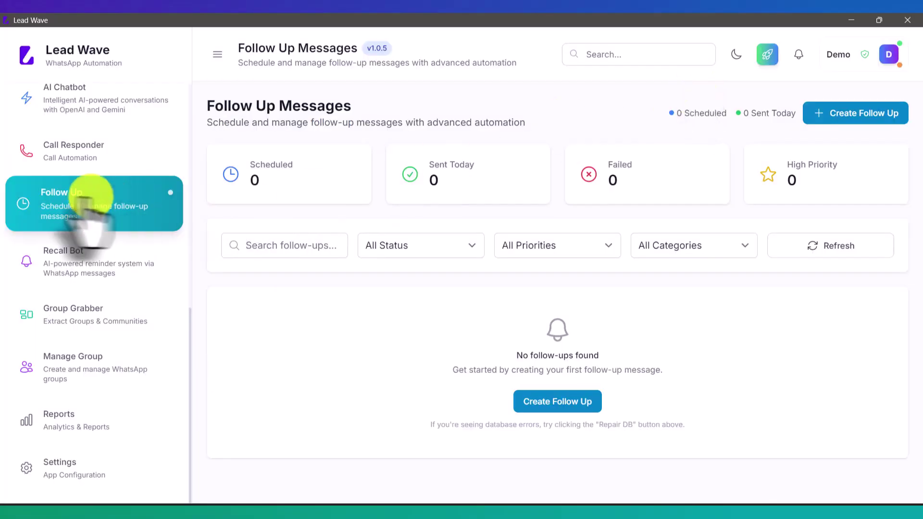
{"action": "scroll", "coordinate": [73, 209], "scroll_direction": "up", "scroll_amount": 10}
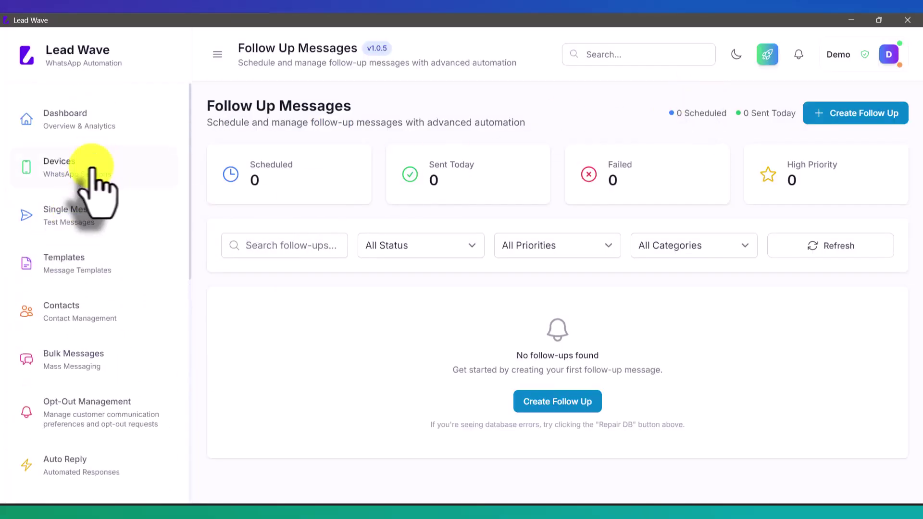
{"action": "left_click", "coordinate": [94, 166]}
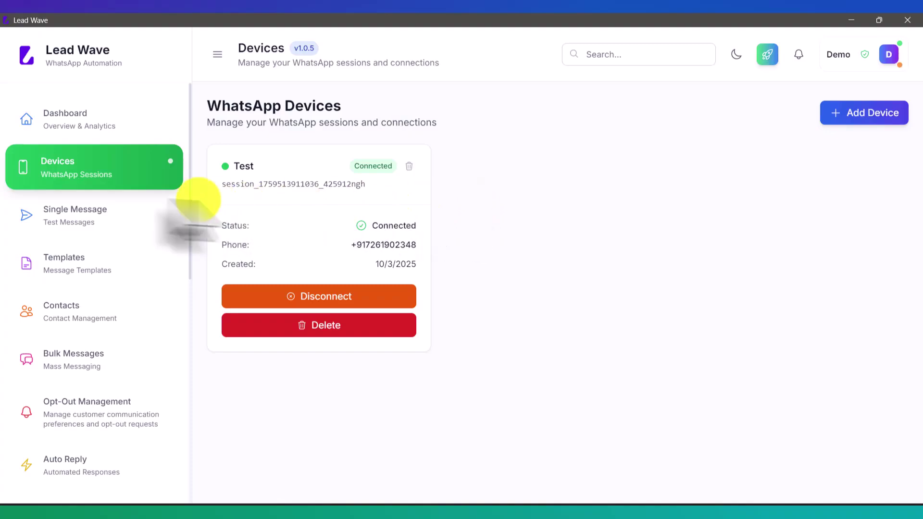
{"action": "scroll", "coordinate": [83, 212], "scroll_direction": "down", "scroll_amount": 6}
{"action": "scroll", "coordinate": [83, 211], "scroll_direction": "down", "scroll_amount": 1}
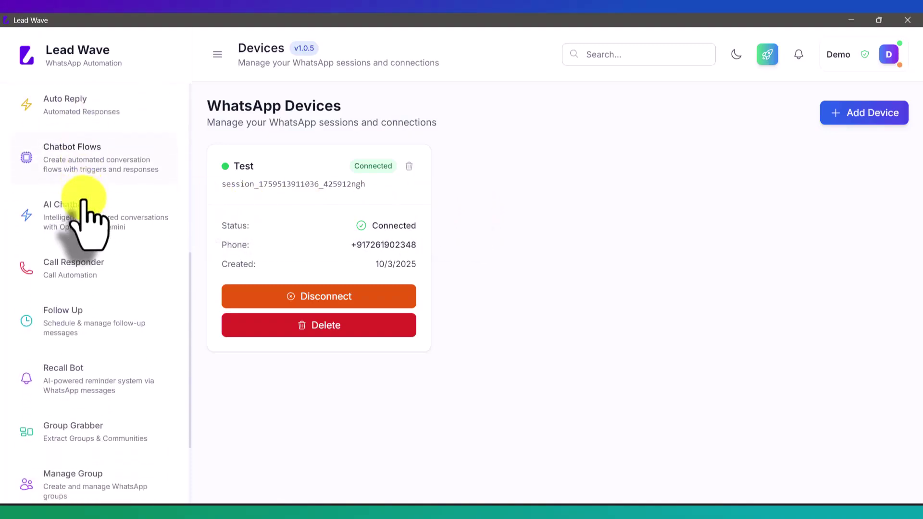
{"action": "left_click", "coordinate": [82, 317]}
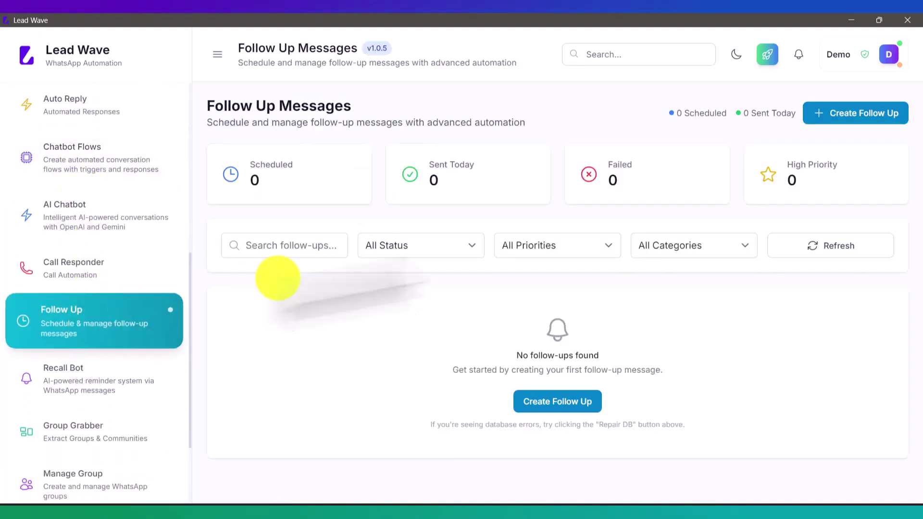
{"action": "left_click", "coordinate": [845, 114]}
Name the follow-up 'Test' and send it from the Test (connected) device.
{"action": "left_click", "coordinate": [246, 154]}
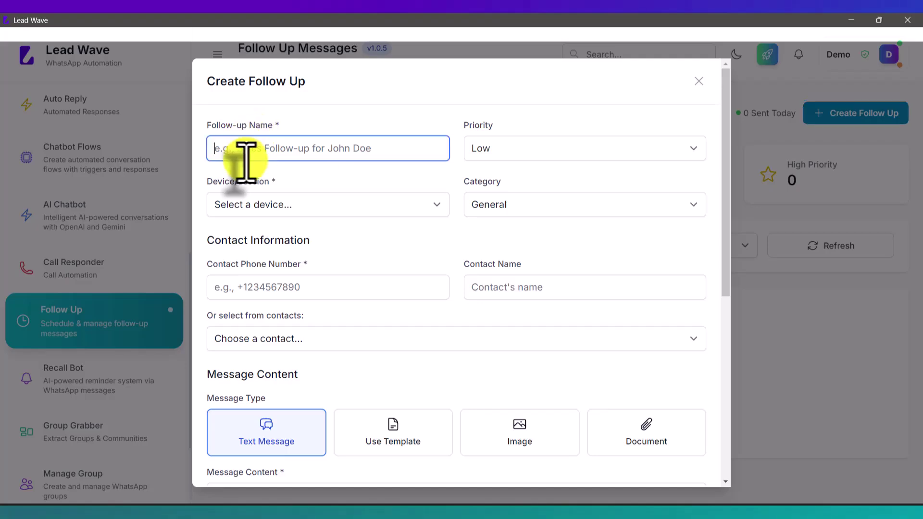
{"action": "type", "text": "Test"}
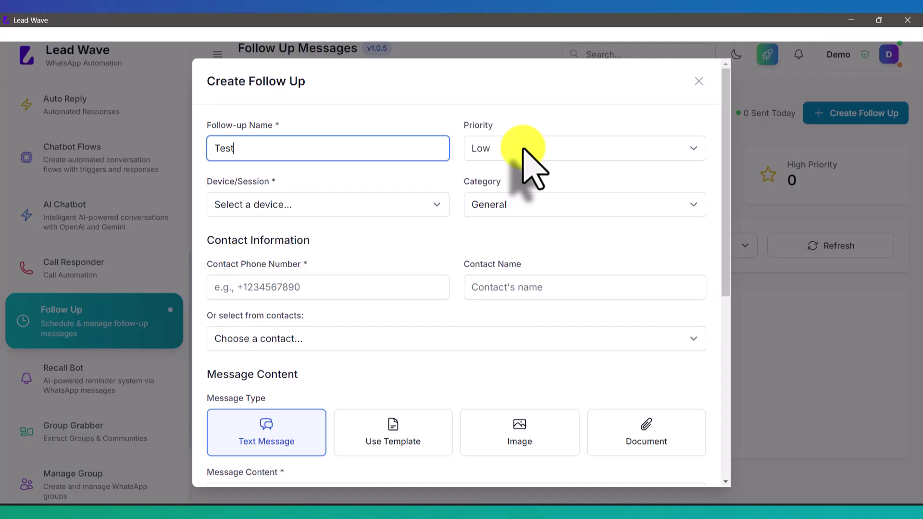
{"action": "left_click", "coordinate": [276, 205]}
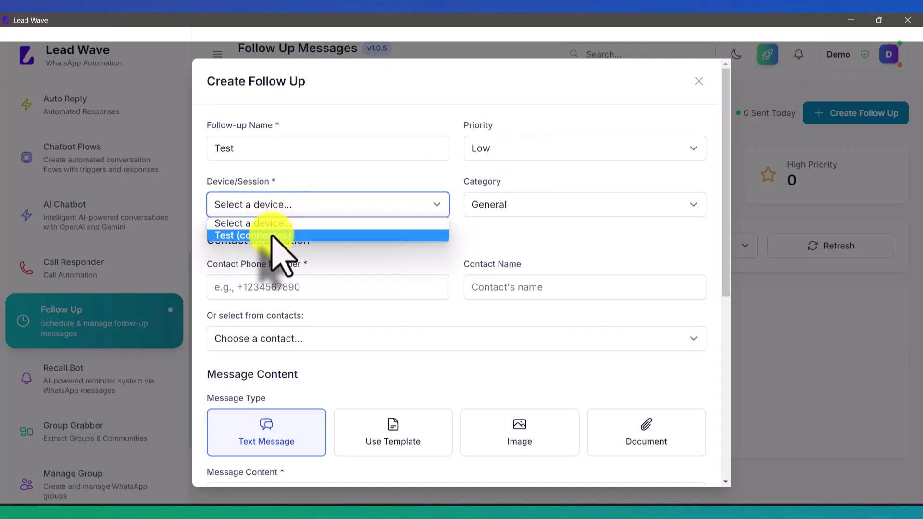
{"action": "left_click", "coordinate": [272, 236]}
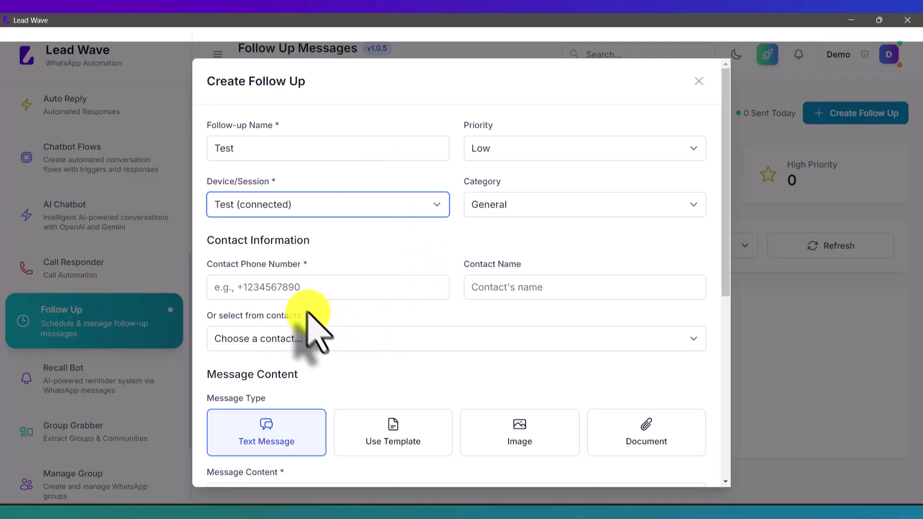
Enter the contact's phone number and name.
{"action": "left_click", "coordinate": [303, 288]}
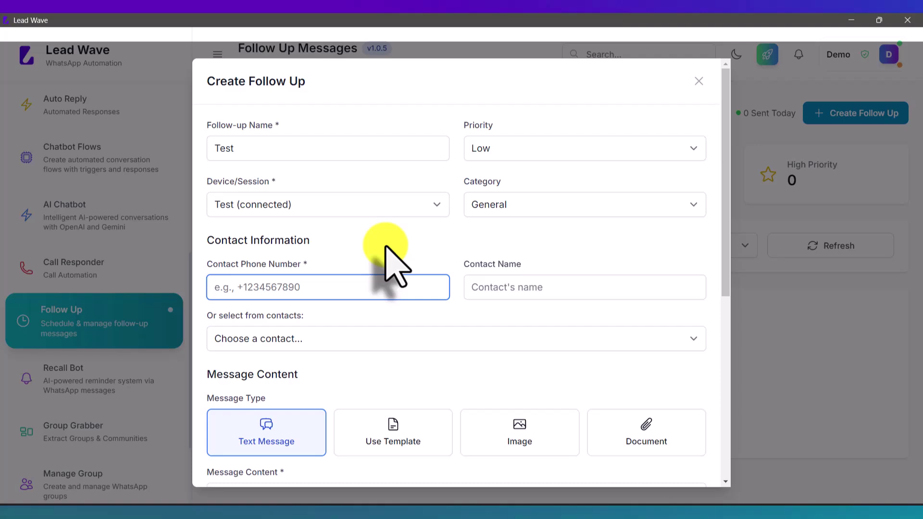
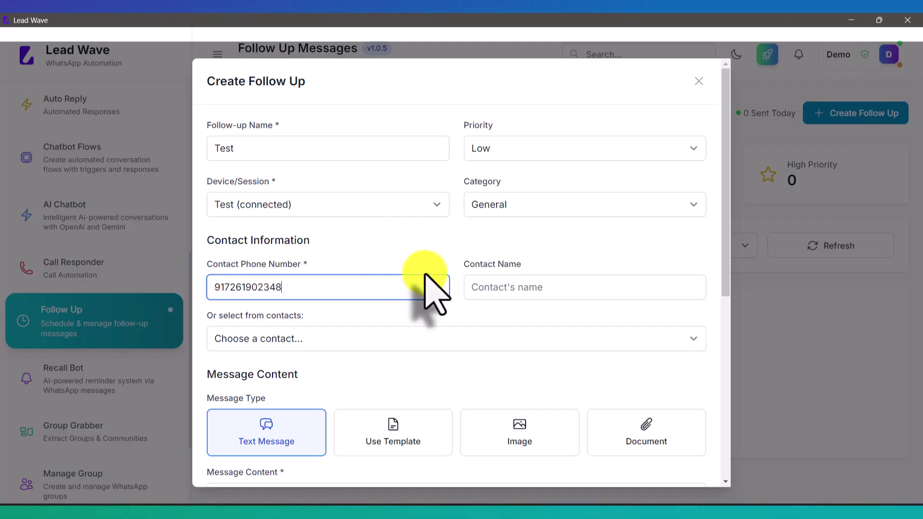
{"action": "left_click", "coordinate": [503, 288]}
{"action": "type", "text": "Ras"}
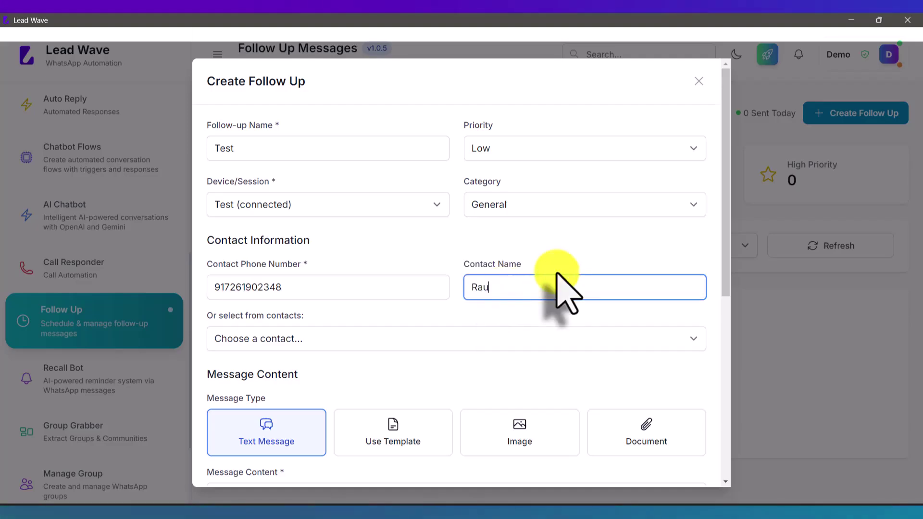
{"action": "key", "text": "BackSpace"}
{"action": "type", "text": "hul"}
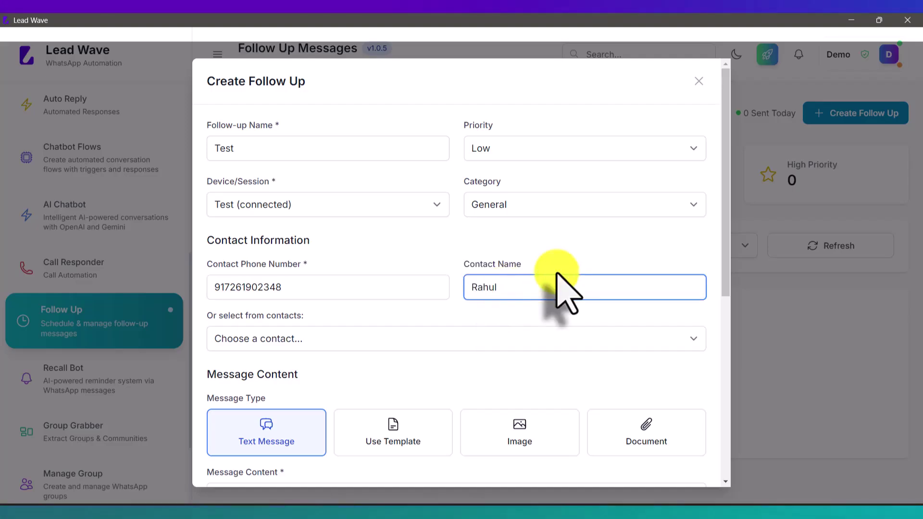
{"action": "scroll", "coordinate": [557, 274], "scroll_direction": "down", "scroll_amount": 3}
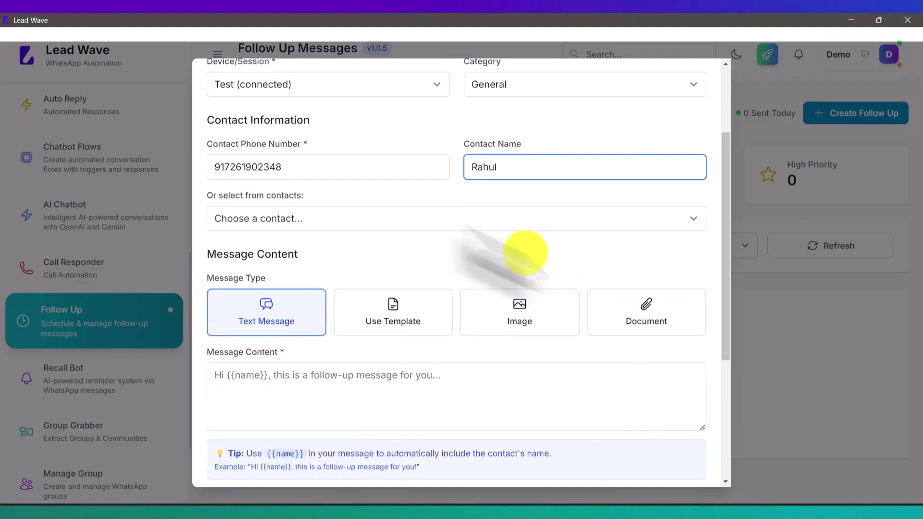
{"action": "left_click", "coordinate": [308, 220]}
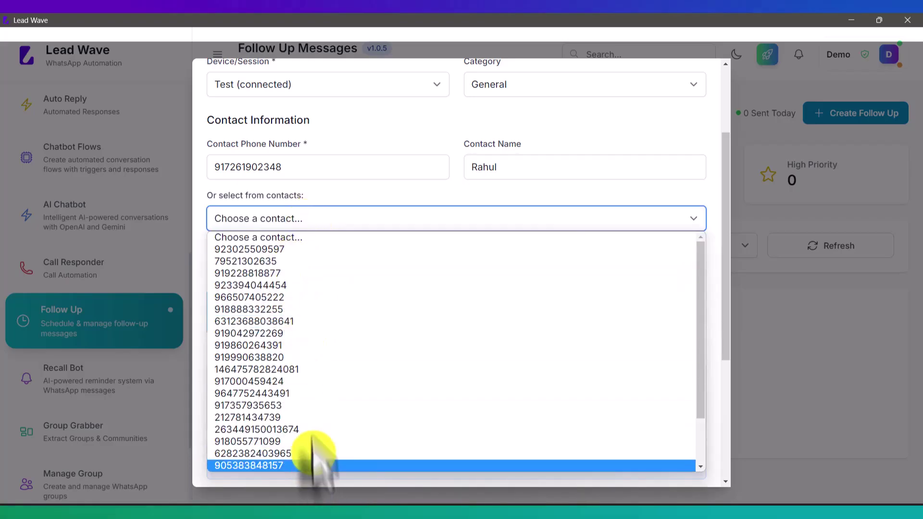
{"action": "left_click", "coordinate": [336, 212]}
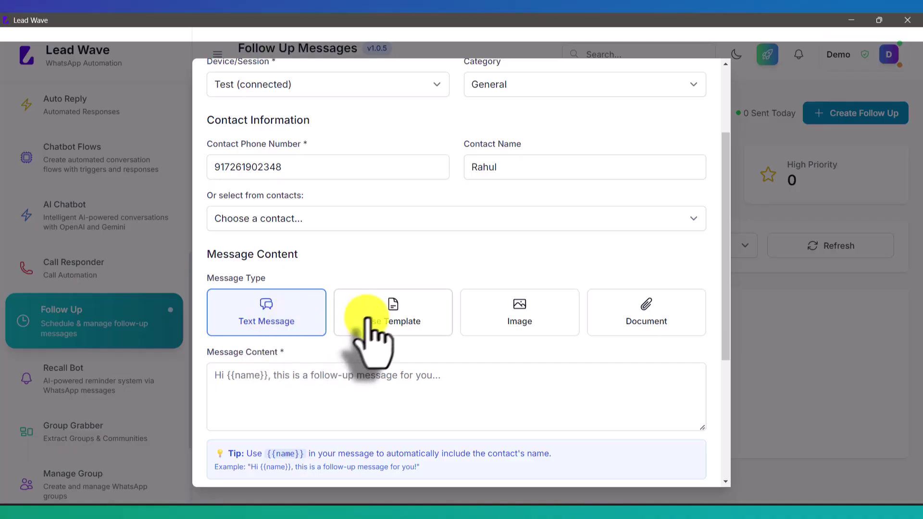
{"action": "left_click", "coordinate": [336, 383]}
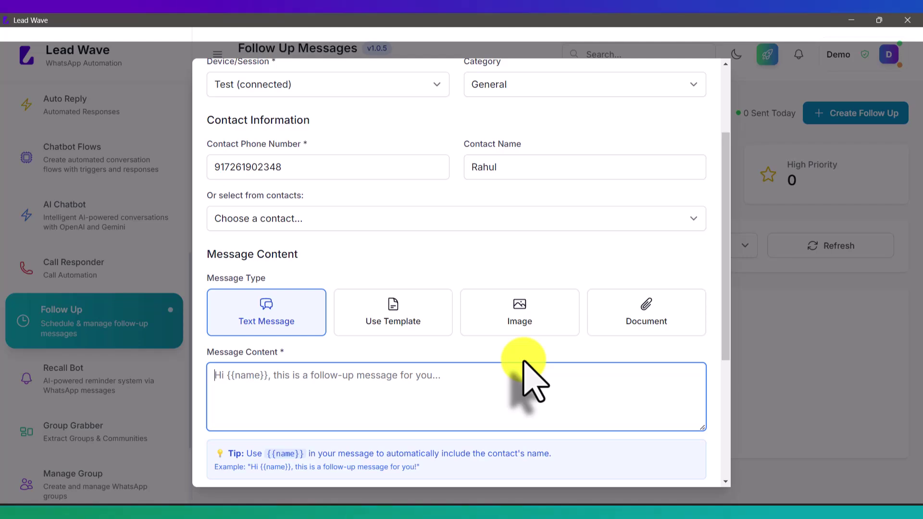
Write a message greeting {{name}} about buying the Lead Wave application, ending 'have you decided on this?'.
{"action": "type", "text": "Hello"}
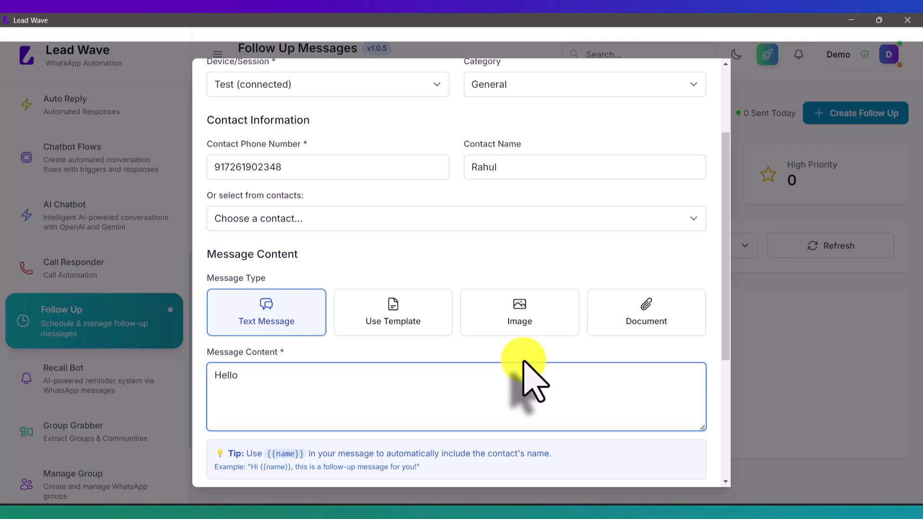
{"action": "type", "text": " {{name}}"}
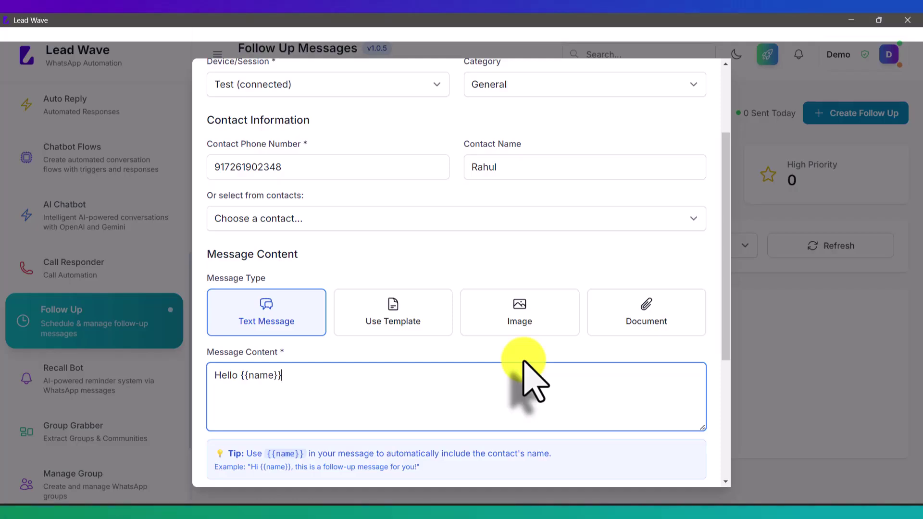
{"action": "type", "text": ". Th"}
{"action": "key", "text": "BackSpace"}
{"action": "key", "text": "BackSpace"}
{"action": "type", "text": ", "}
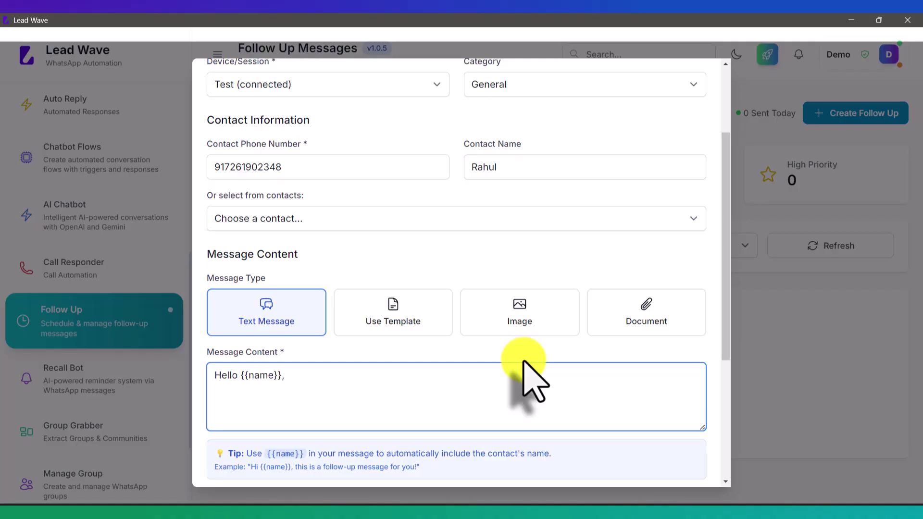
{"action": "type", "text": "this is with reference a"}
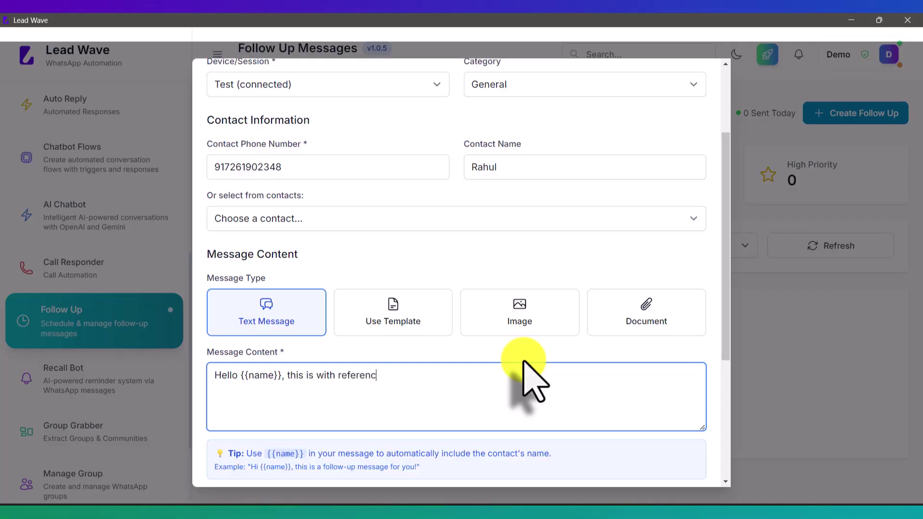
{"action": "key", "text": "BackSpace"}
{"action": "type", "text": "to our discu"}
{"action": "key", "text": "BackSpace"}
{"action": "key", "text": "BackSpace"}
{"action": "type", "text": "cussion "}
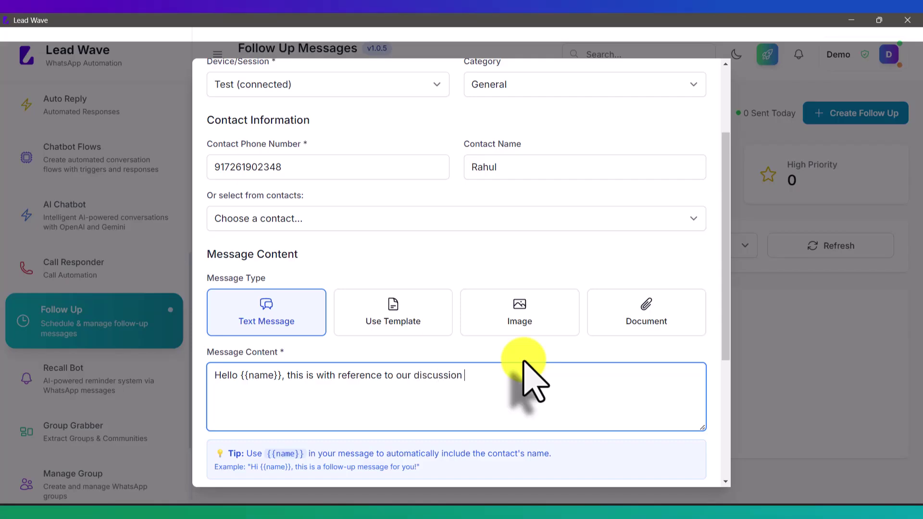
{"action": "type", "text": "on buying a lead wav"}
{"action": "key", "text": "BackSpace"}
{"action": "key", "text": "BackSpace"}
{"action": "key", "text": "BackSpace"}
{"action": "key", "text": "BackSpace"}
{"action": "type", "text": "wav"}
{"action": "key", "text": "BackSpace"}
{"action": "key", "text": "BackSpace"}
{"action": "key", "text": "BackSpace"}
{"action": "key", "text": "BackSpace"}
{"action": "type", "text": "Wave a"}
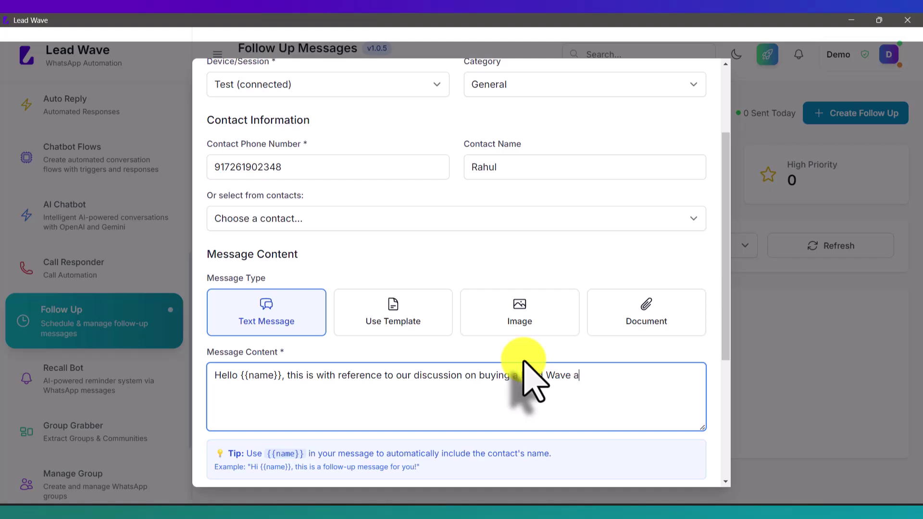
{"action": "type", "text": "pplication, "}
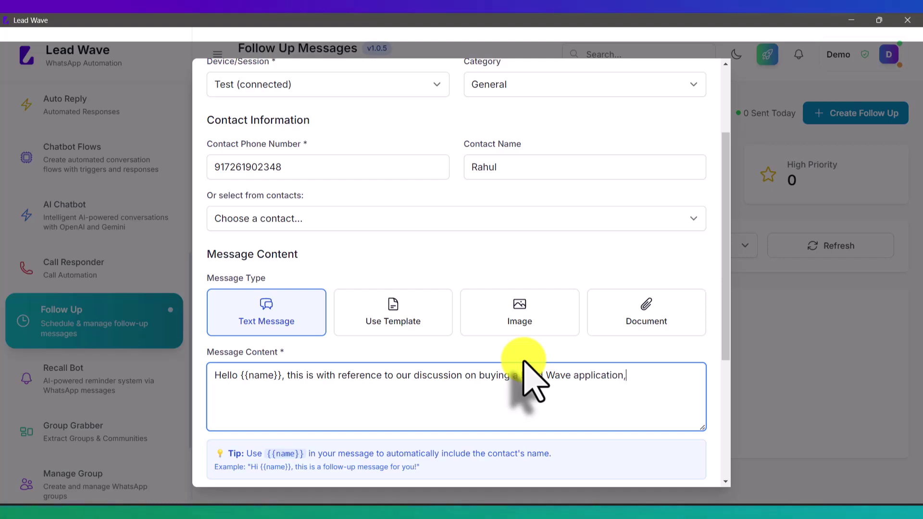
{"action": "type", "text": "this is a "}
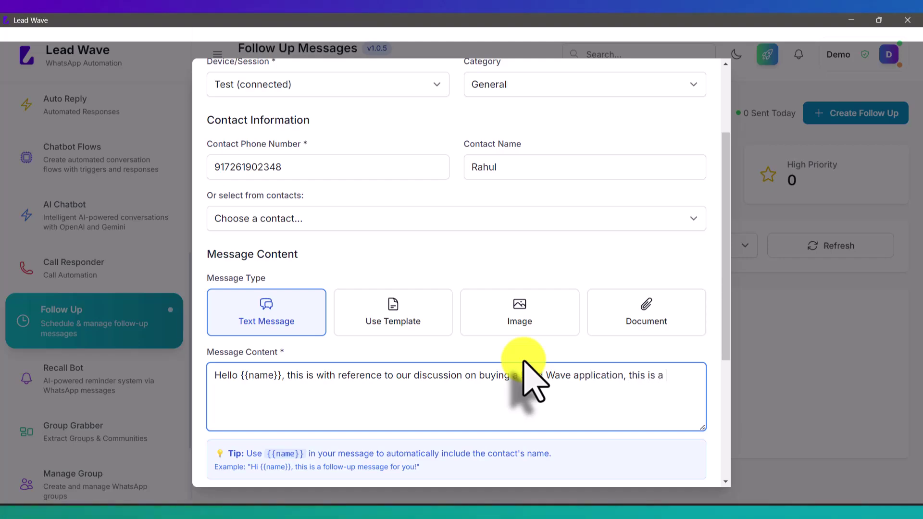
{"action": "type", "text": "follow up m"}
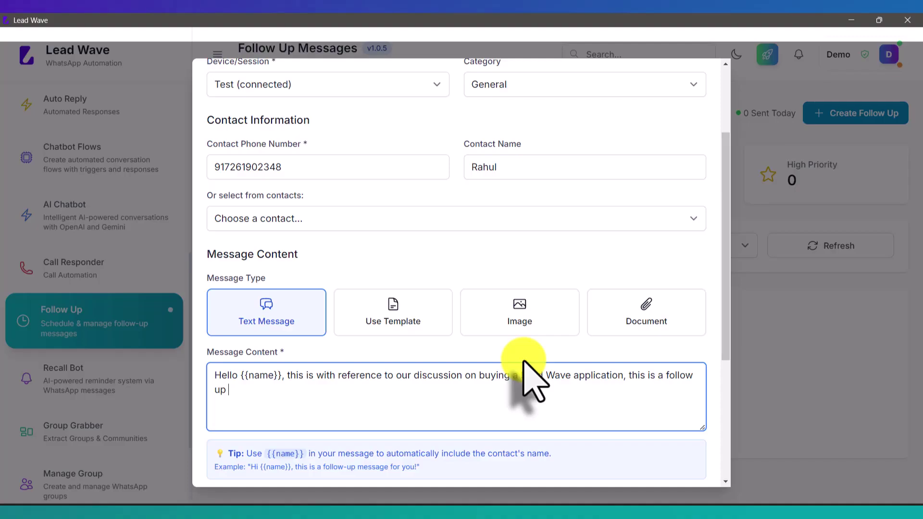
{"action": "type", "text": "essage, please let me know"}
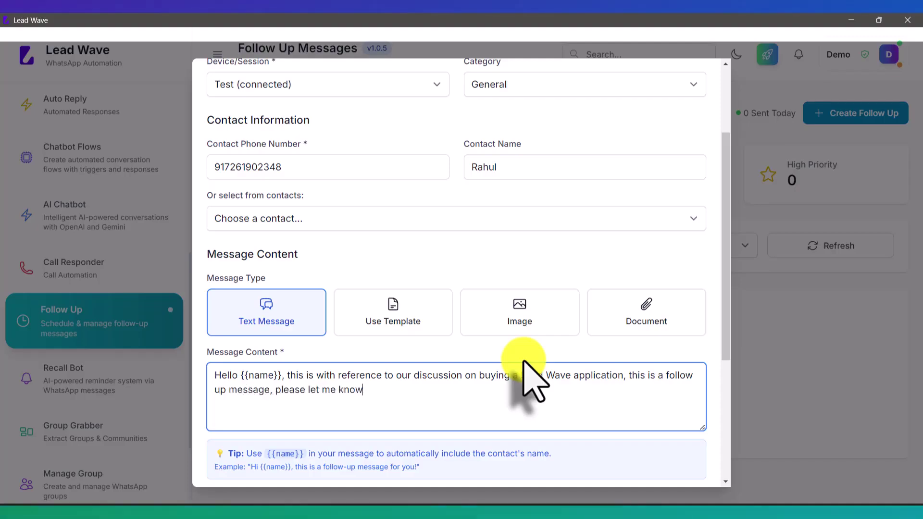
{"action": "type", "text": " if you have dei"}
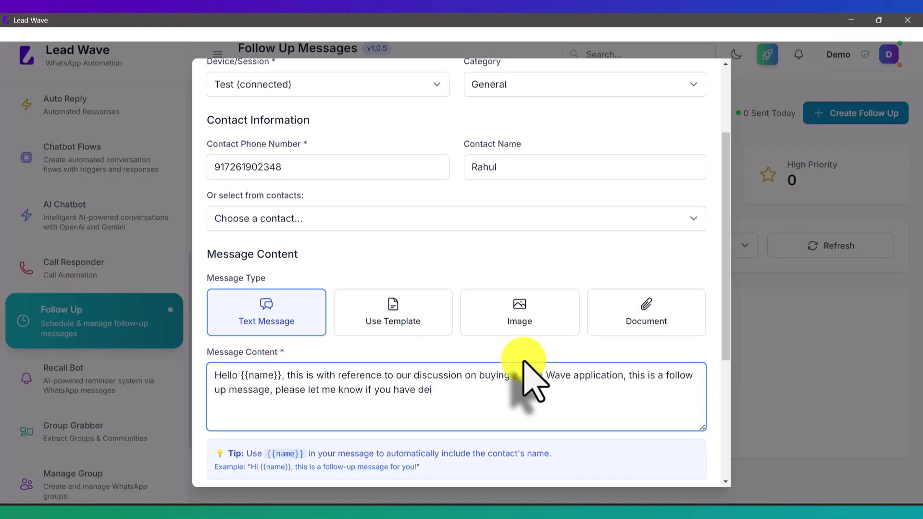
{"action": "key", "text": "BackSpace"}
{"action": "type", "text": "cided on this"}
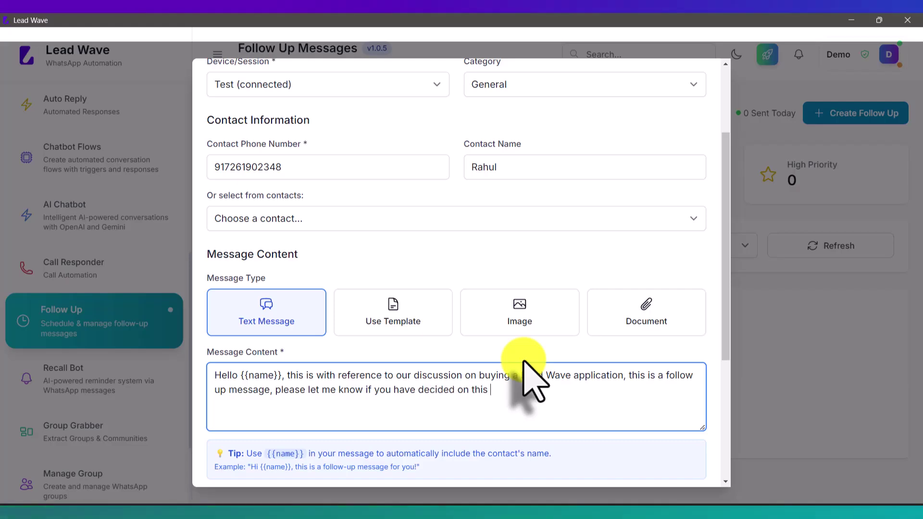
{"action": "type", "text": " ?"}
Set the scheduled date to 07-10-2025.
{"action": "scroll", "coordinate": [524, 364], "scroll_direction": "down", "scroll_amount": 4}
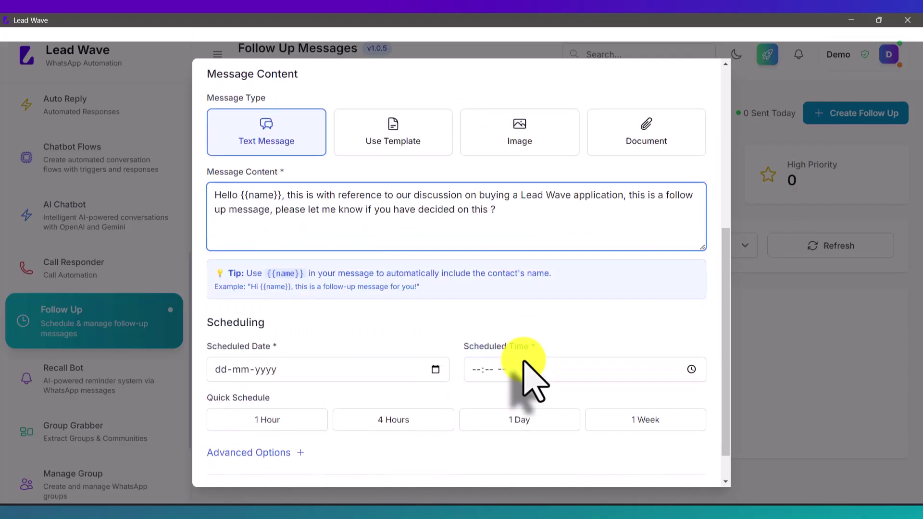
{"action": "scroll", "coordinate": [391, 284], "scroll_direction": "down", "scroll_amount": 1}
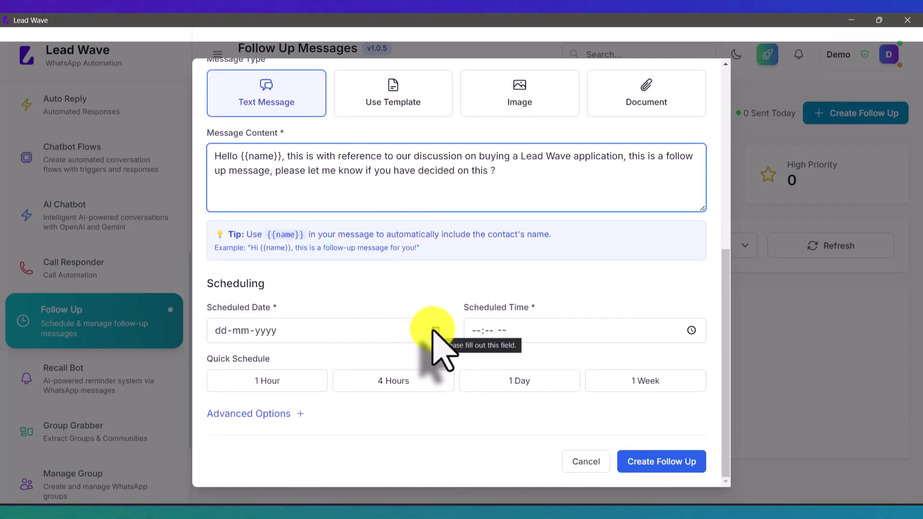
{"action": "left_click", "coordinate": [434, 331]}
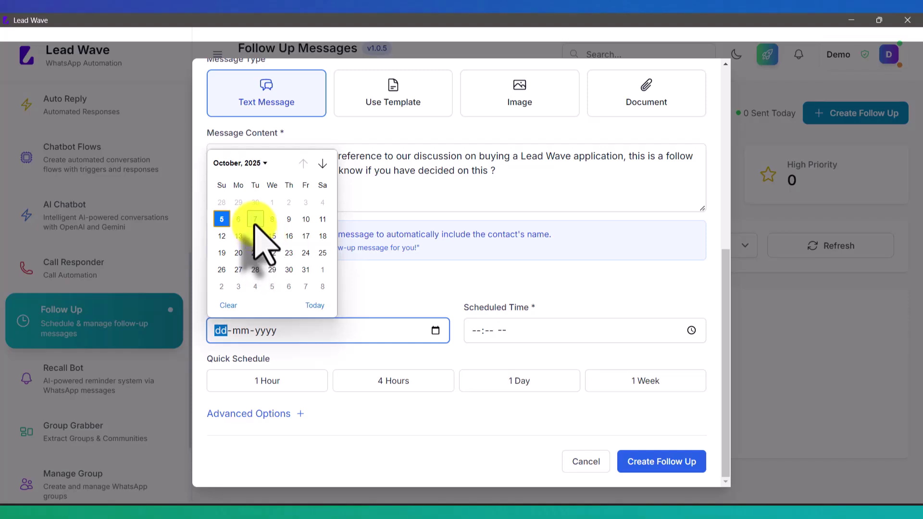
{"action": "left_click", "coordinate": [255, 220]}
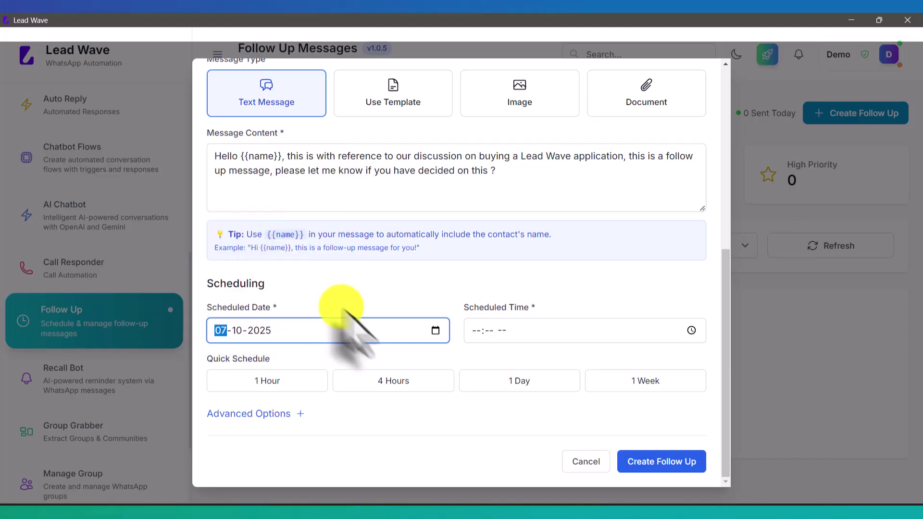
Set the scheduled time to 10:59 AM.
{"action": "left_click", "coordinate": [691, 331]}
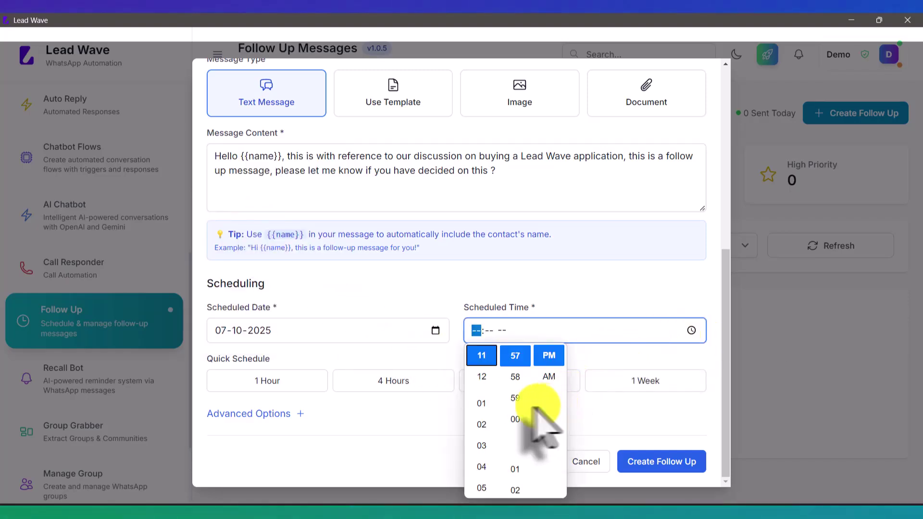
{"action": "scroll", "coordinate": [481, 424], "scroll_direction": "down", "scroll_amount": 3}
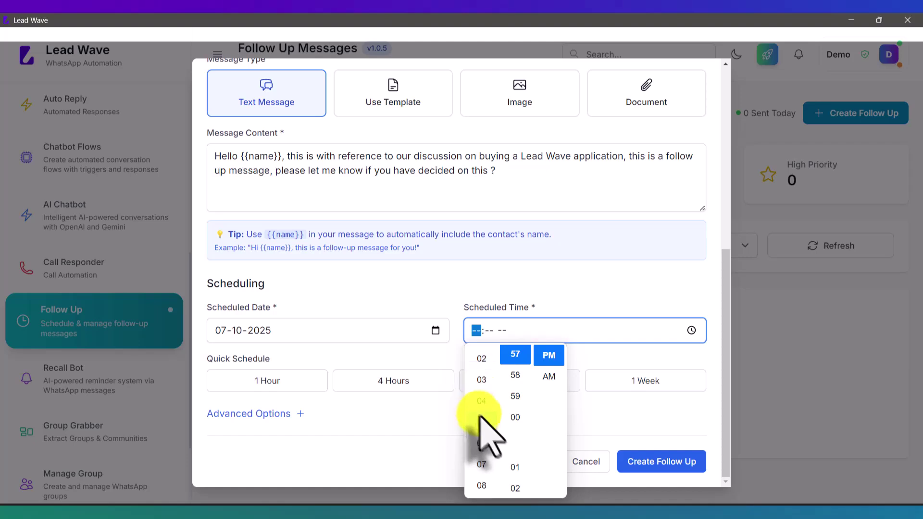
{"action": "scroll", "coordinate": [482, 455], "scroll_direction": "down", "scroll_amount": 1}
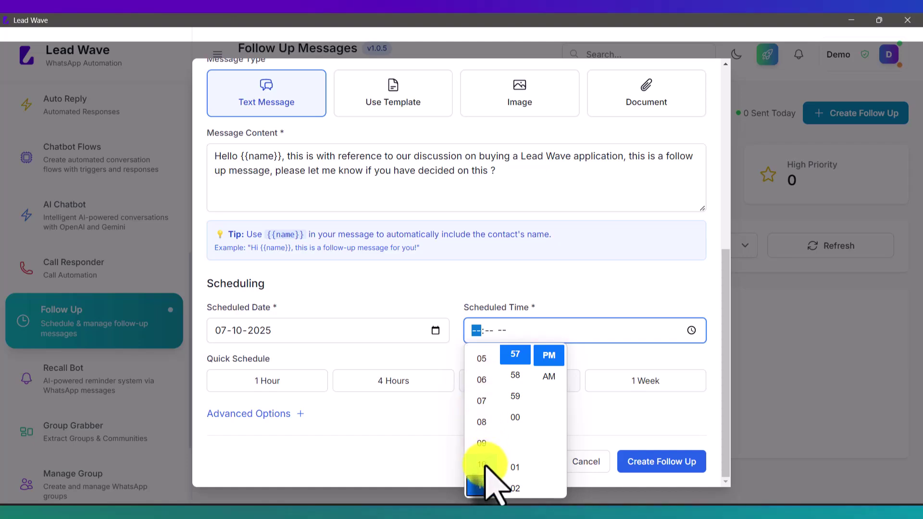
{"action": "left_click", "coordinate": [482, 460]}
{"action": "scroll", "coordinate": [517, 409], "scroll_direction": "up", "scroll_amount": 15}
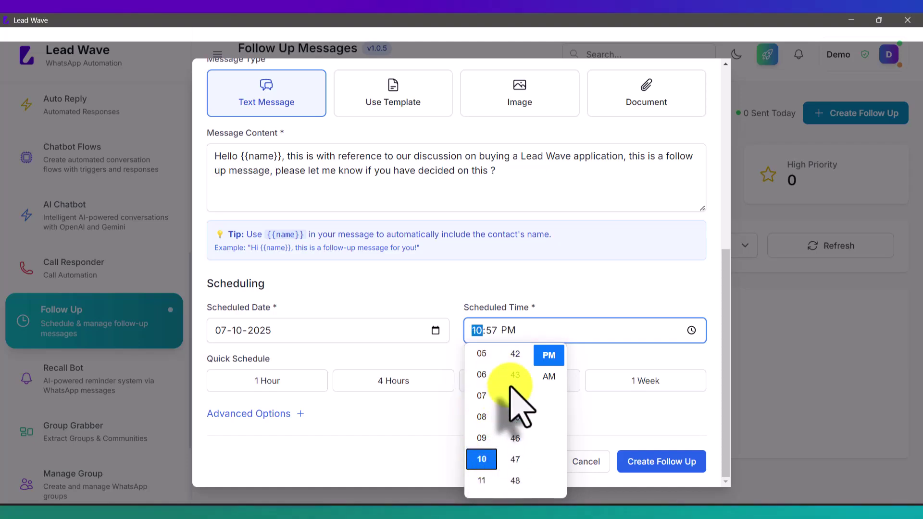
{"action": "scroll", "coordinate": [516, 409], "scroll_direction": "up", "scroll_amount": 5}
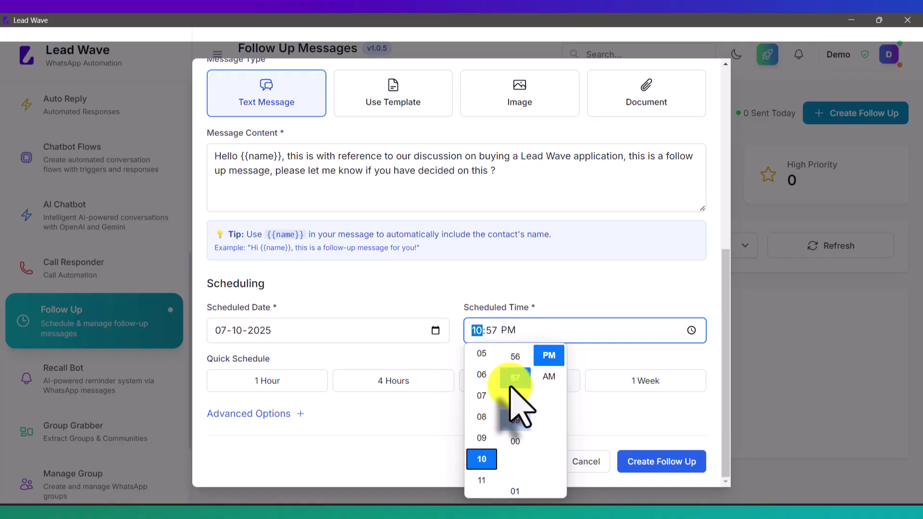
{"action": "scroll", "coordinate": [517, 417], "scroll_direction": "up", "scroll_amount": 1}
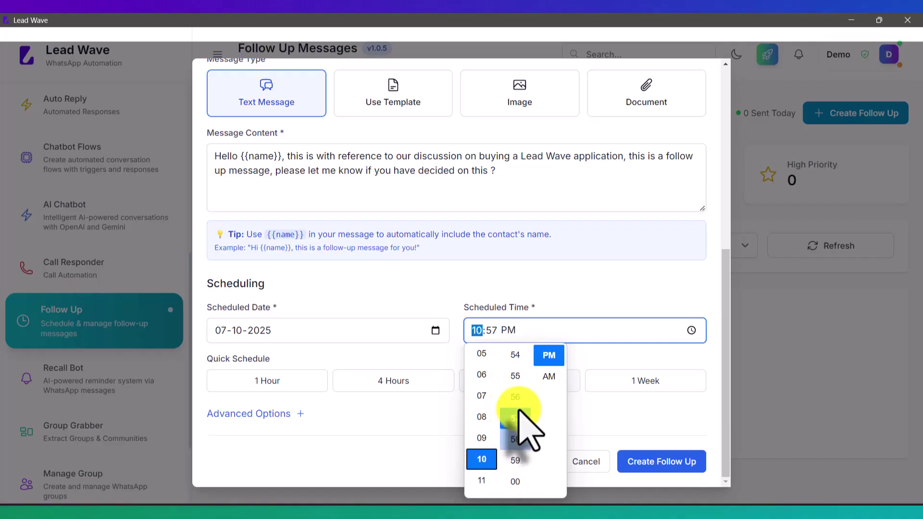
{"action": "left_click", "coordinate": [515, 471]}
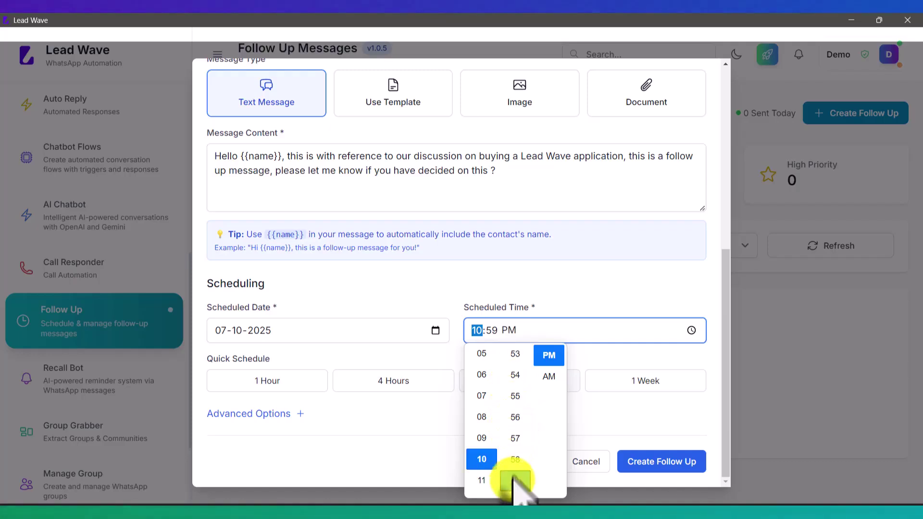
{"action": "left_click", "coordinate": [549, 378]}
{"action": "left_click", "coordinate": [605, 358]}
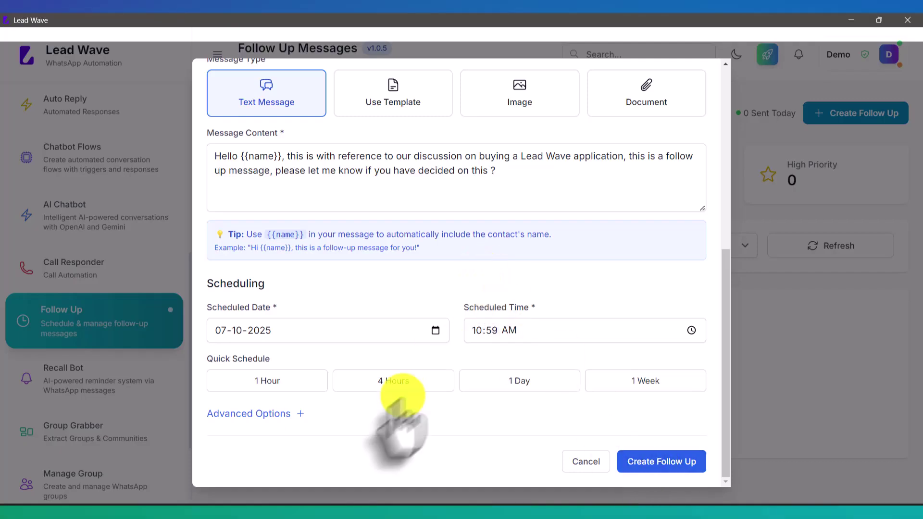
Expand Advanced Options, tick the recurring follow-up box, and keep Repeat Pattern at No Repeat.
{"action": "left_click", "coordinate": [288, 414]}
{"action": "scroll", "coordinate": [366, 382], "scroll_direction": "down", "scroll_amount": 5}
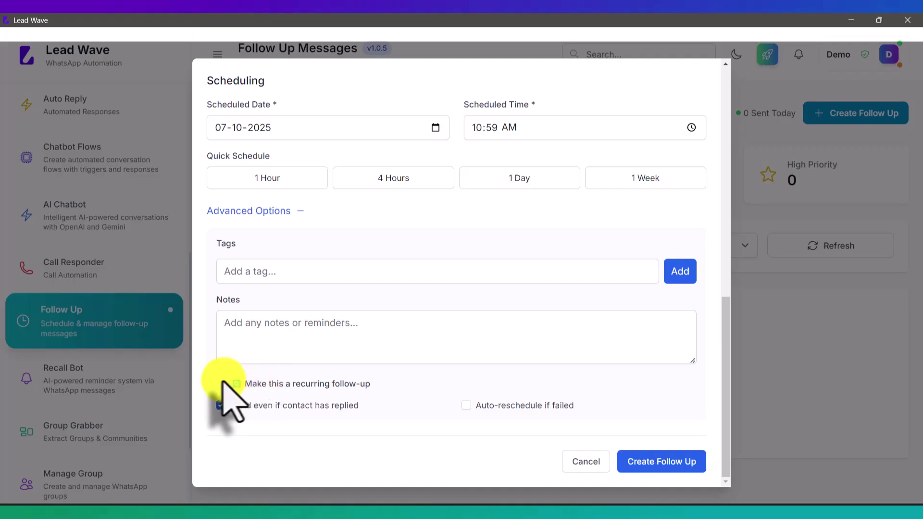
{"action": "left_click", "coordinate": [221, 384]}
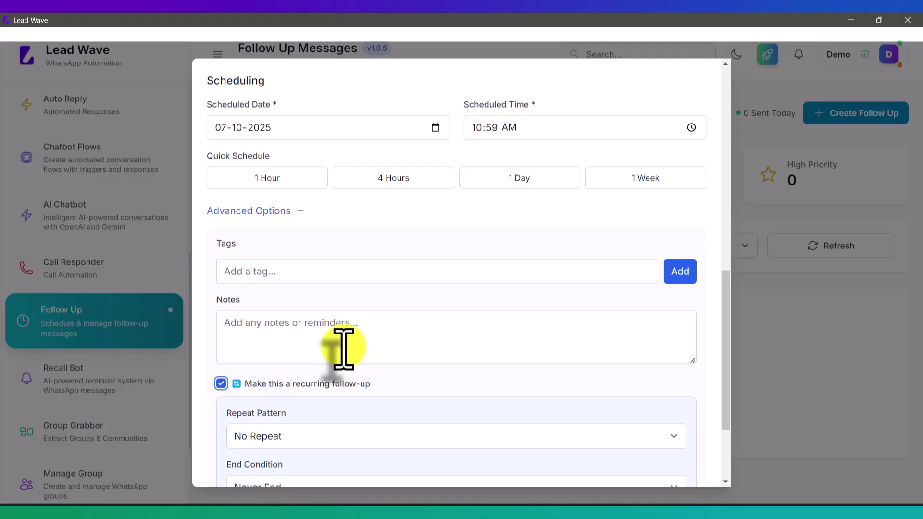
{"action": "scroll", "coordinate": [344, 347], "scroll_direction": "down", "scroll_amount": 3}
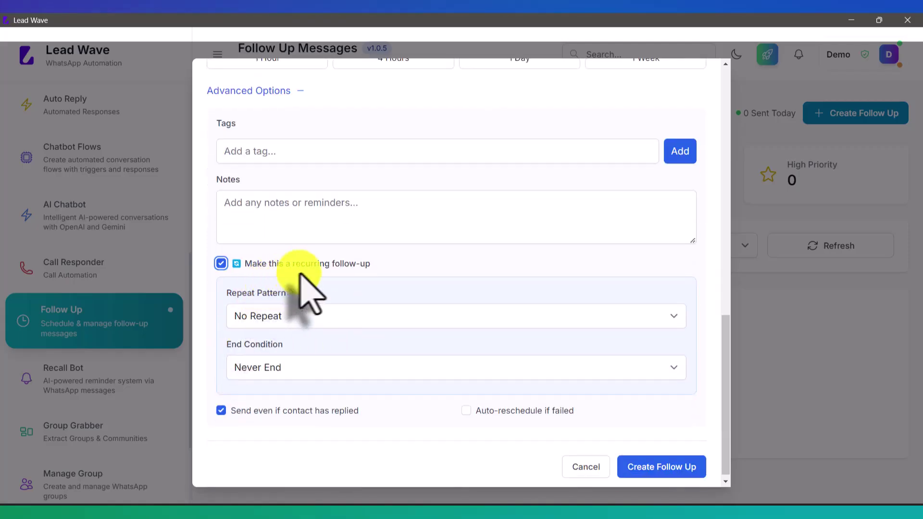
{"action": "left_click", "coordinate": [302, 317]}
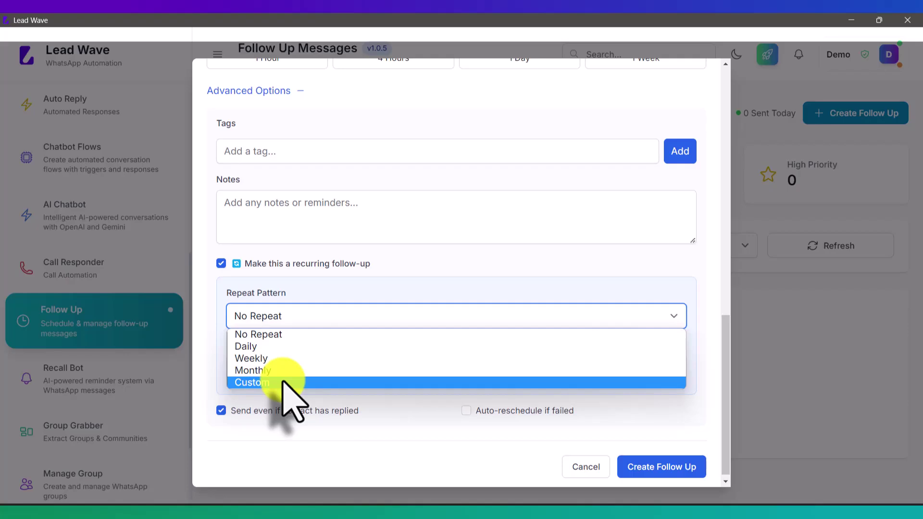
{"action": "left_click", "coordinate": [367, 315]}
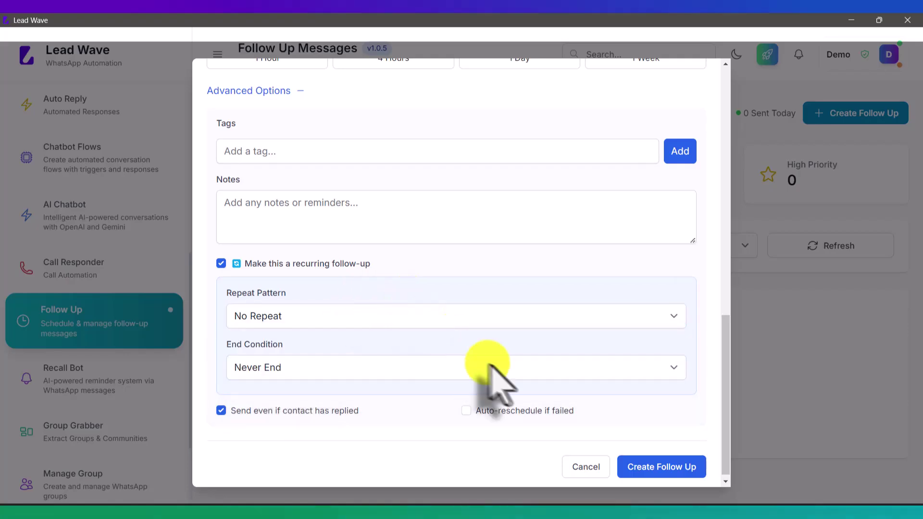
After the repeat-pattern error, untick recurrence and create the follow-up.
{"action": "left_click", "coordinate": [647, 467]}
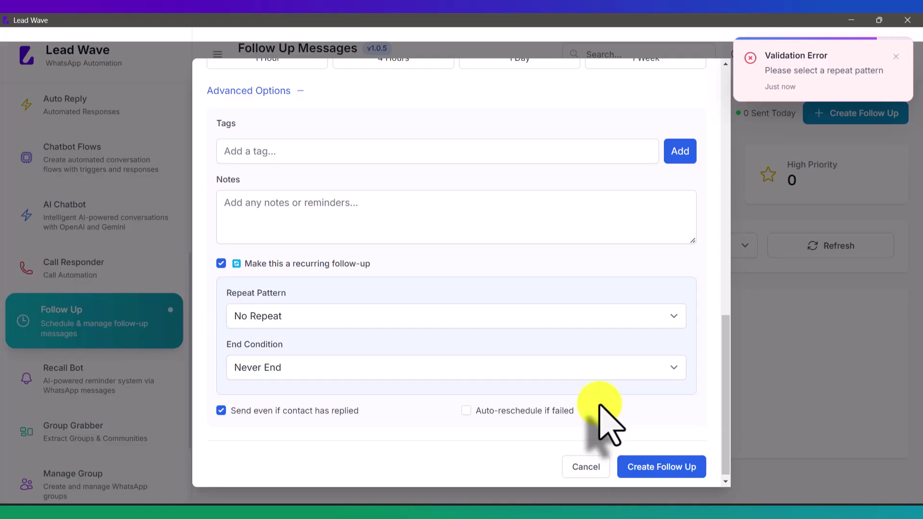
{"action": "left_click", "coordinate": [221, 264]}
{"action": "left_click", "coordinate": [651, 463]}
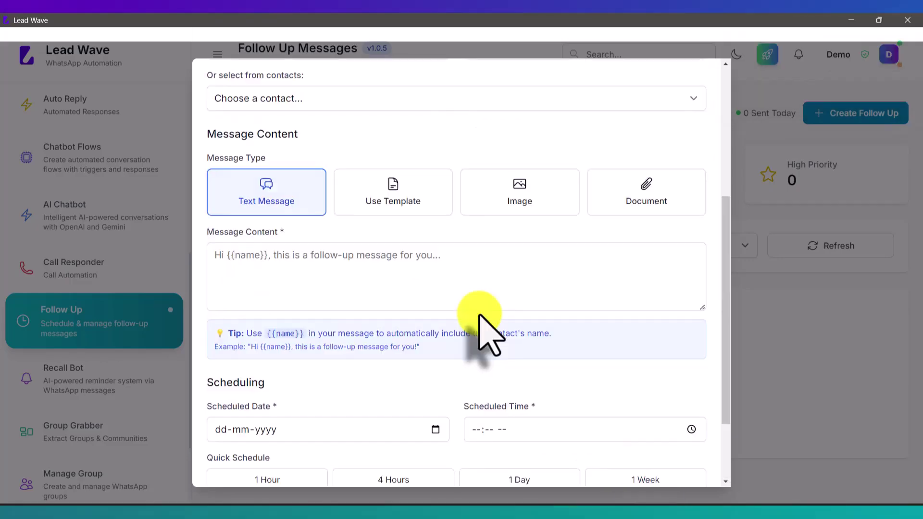
{"action": "scroll", "coordinate": [478, 330], "scroll_direction": "down", "scroll_amount": 3}
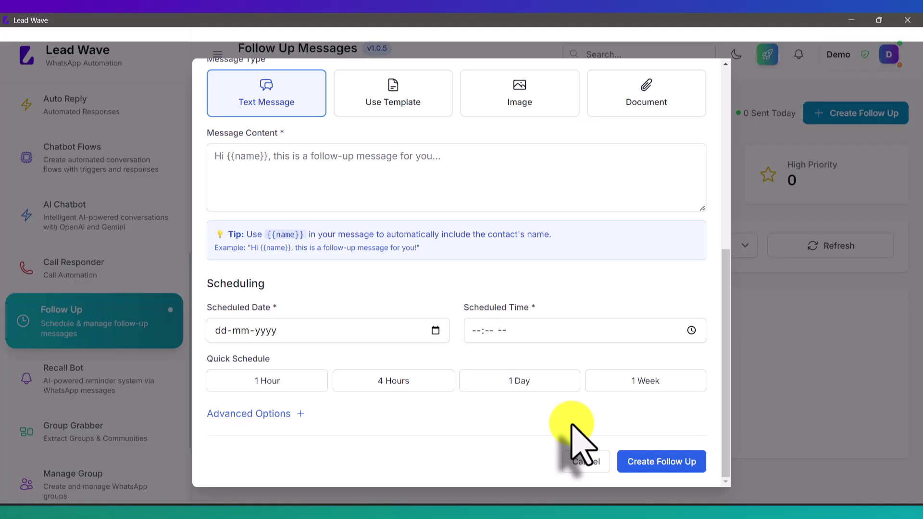